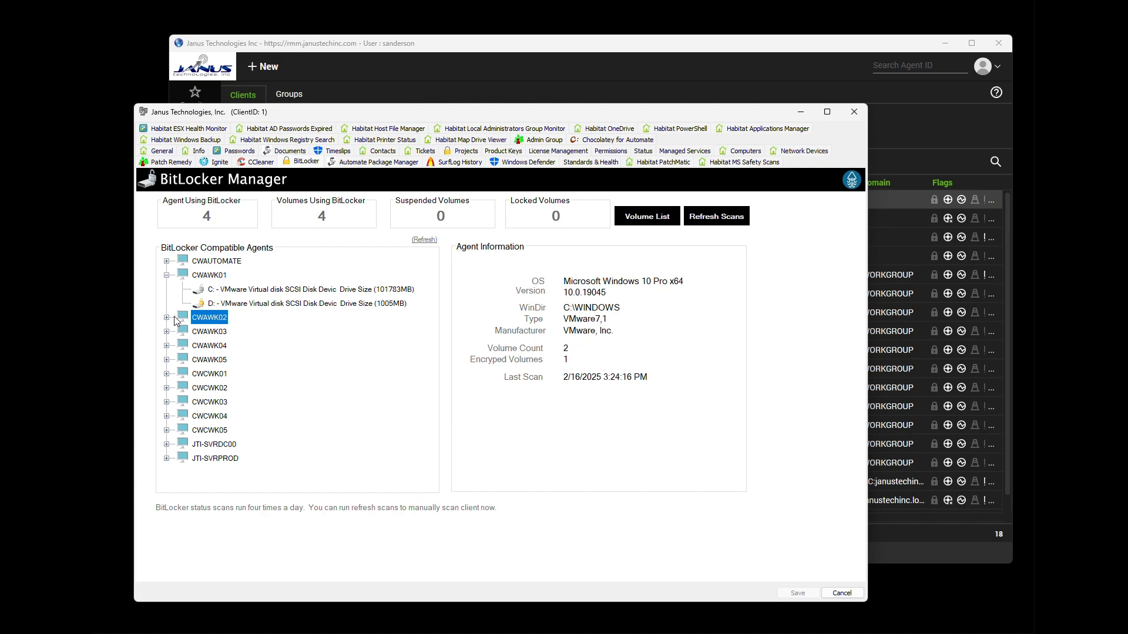
# Expand agents CWAWK02 through CWAWK05 and select CWAWK05's D: volume, which has no protectors.
pyautogui.click(167, 318)
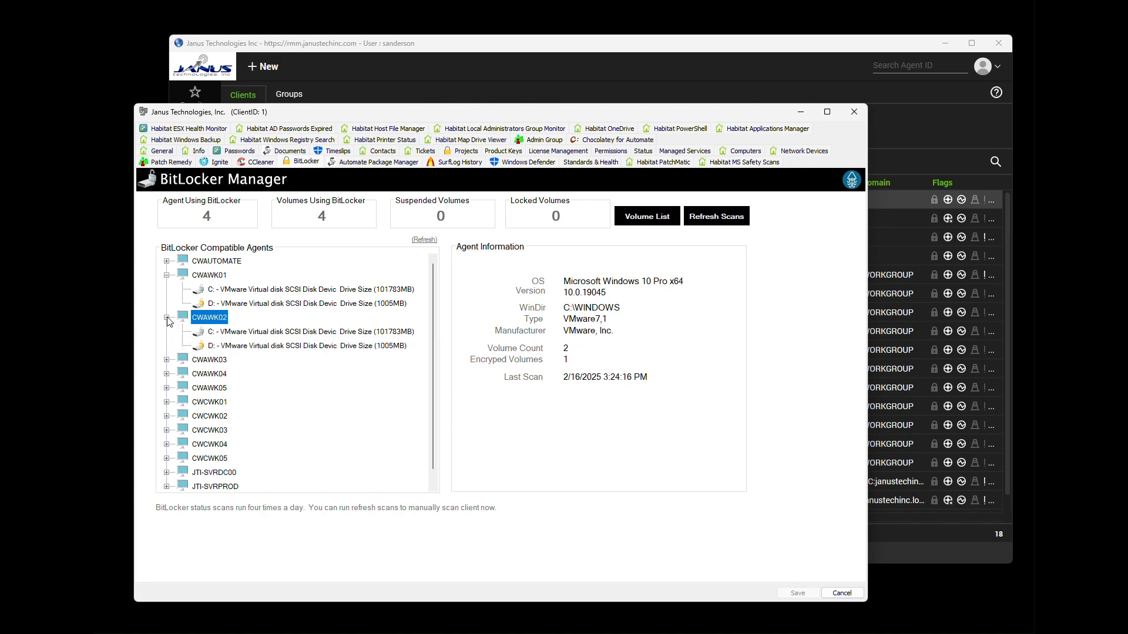
pyautogui.click(246, 346)
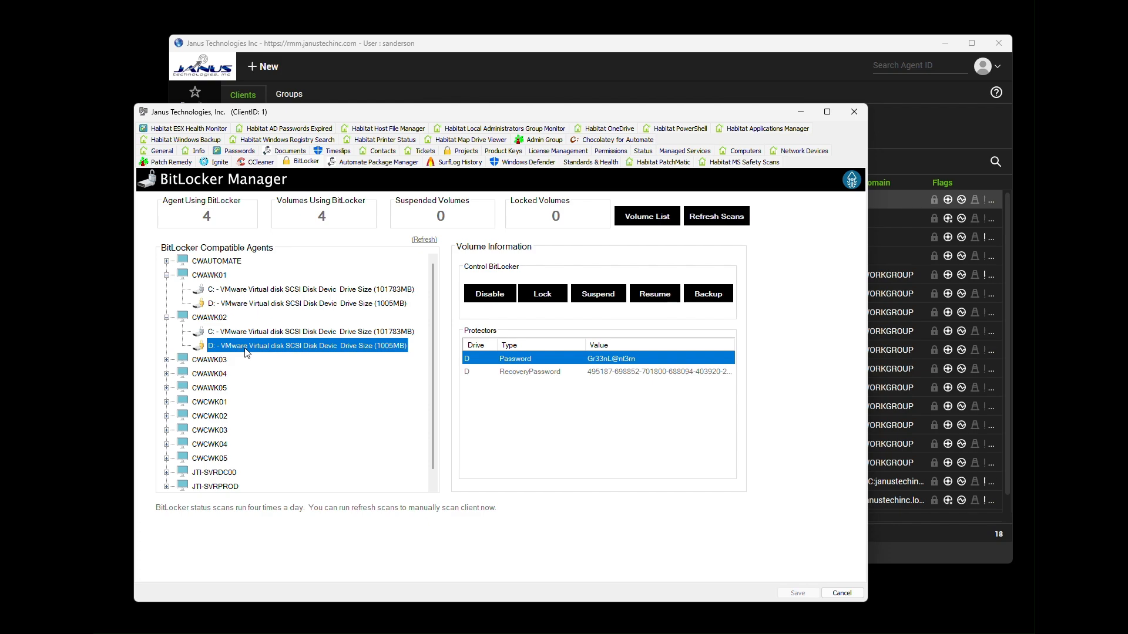
pyautogui.click(167, 360)
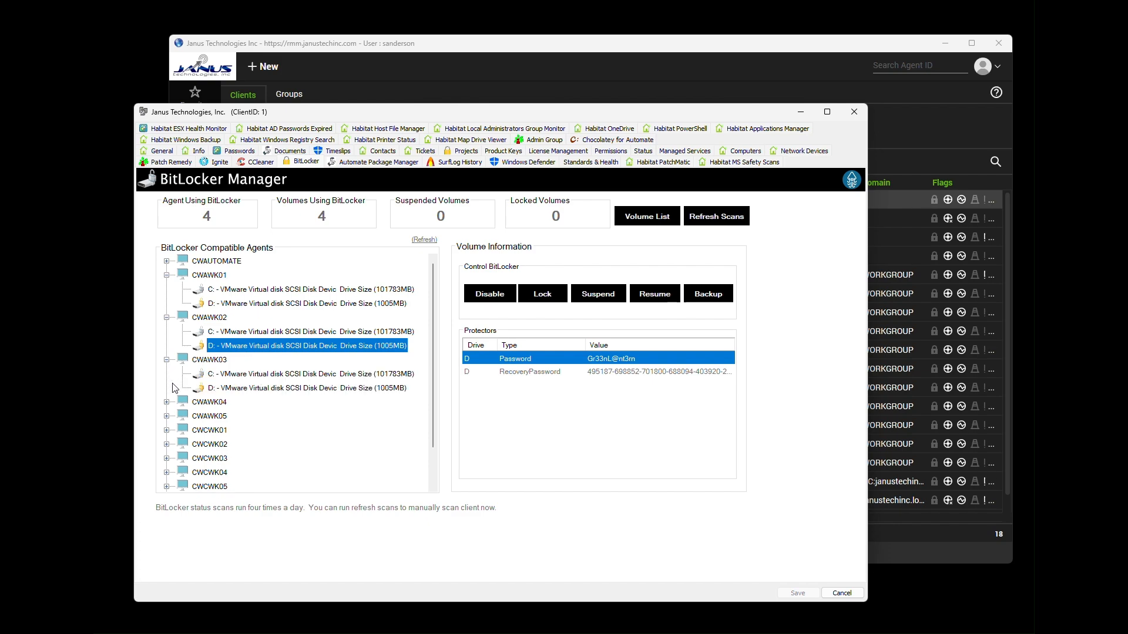
pyautogui.click(167, 403)
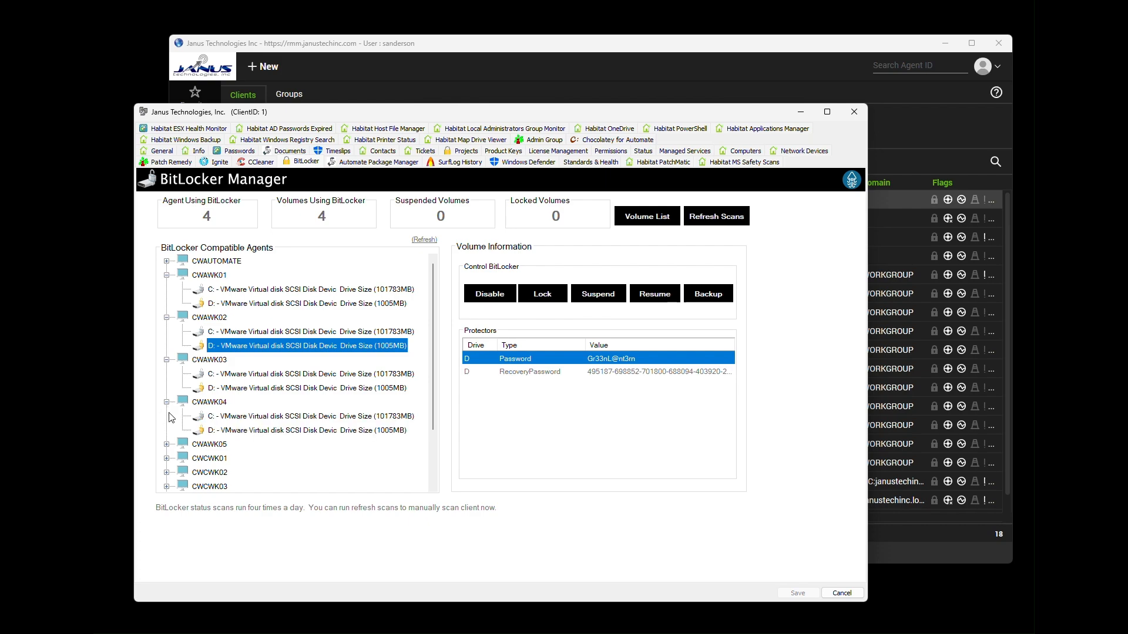
pyautogui.click(167, 445)
pyautogui.scroll(-1, 340, 415)
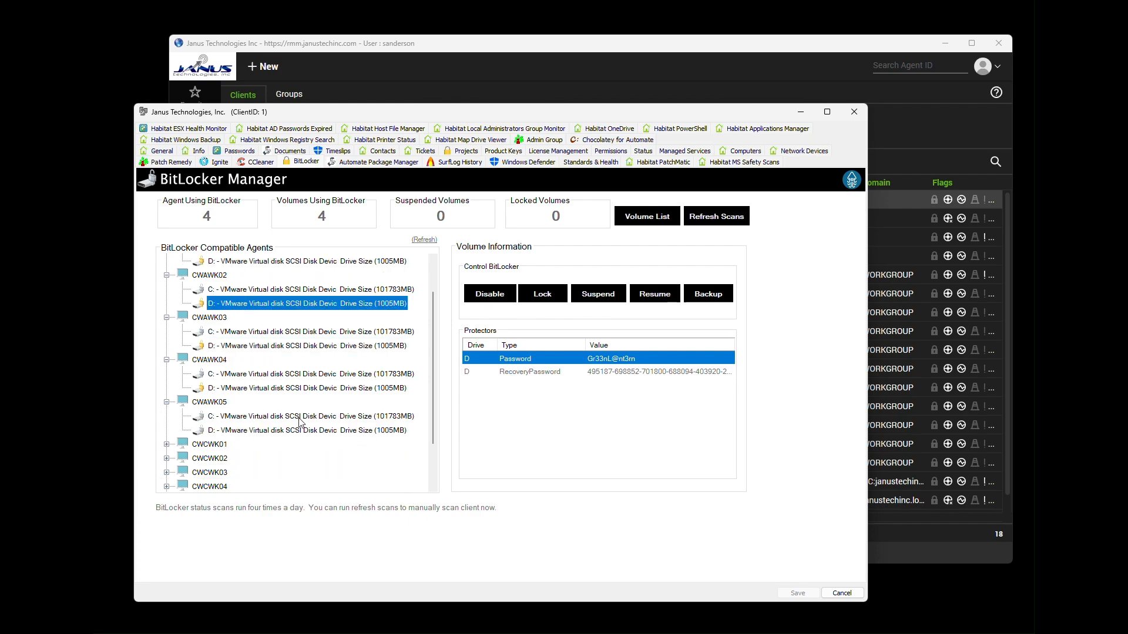
pyautogui.click(282, 433)
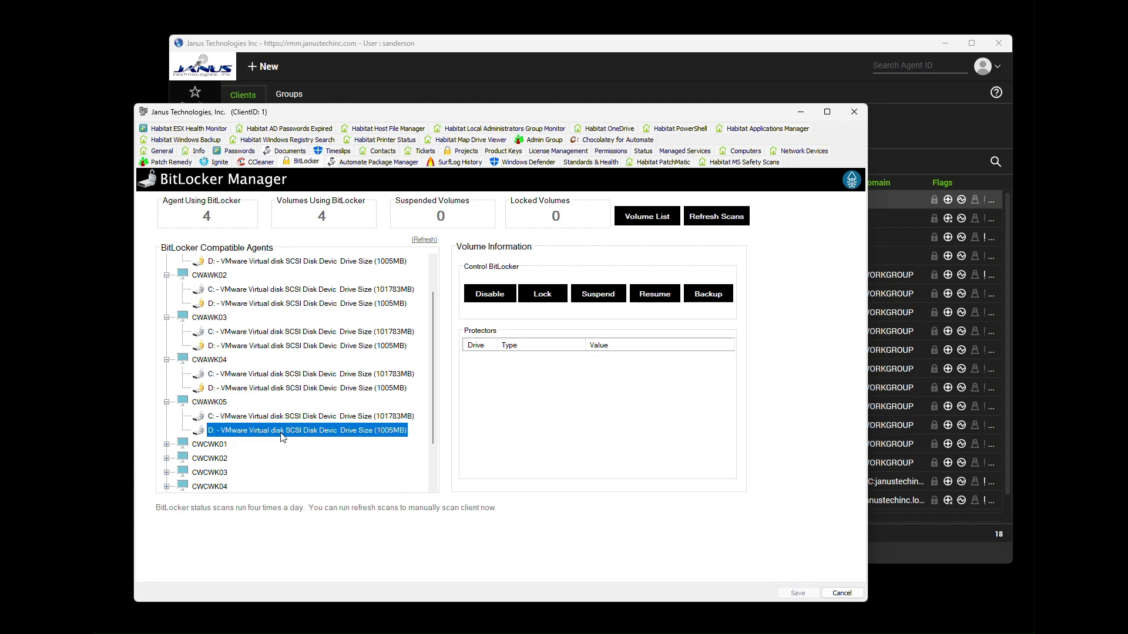
# Add a 256-bit AES Password protector with the protector password to CWAWK05's D: volume.
pyautogui.rightClick(284, 437)
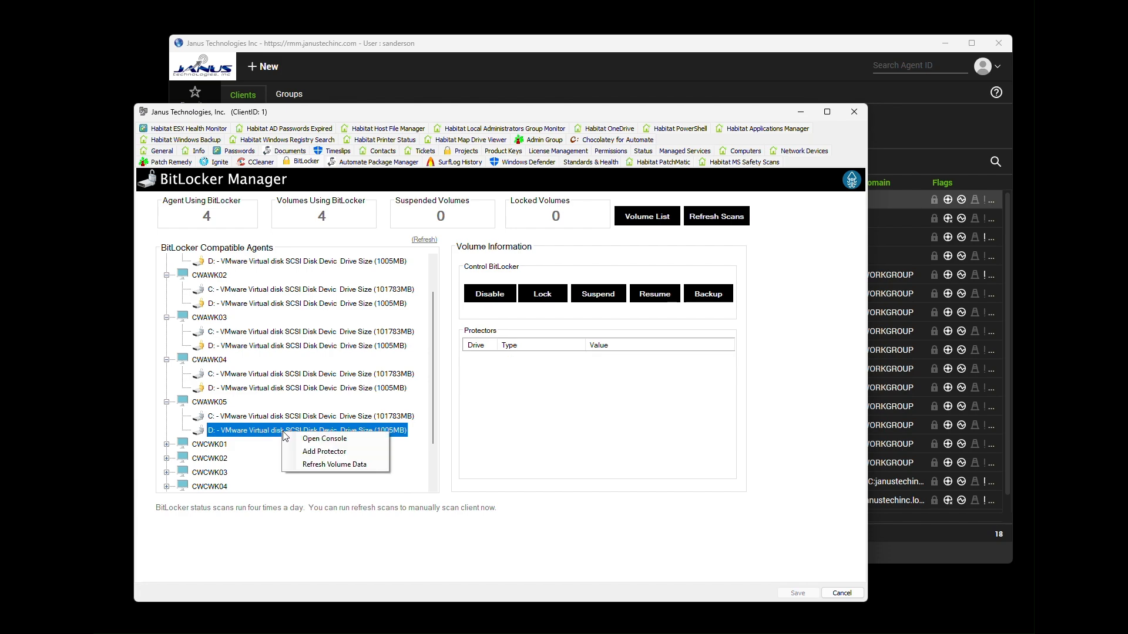
pyautogui.click(324, 452)
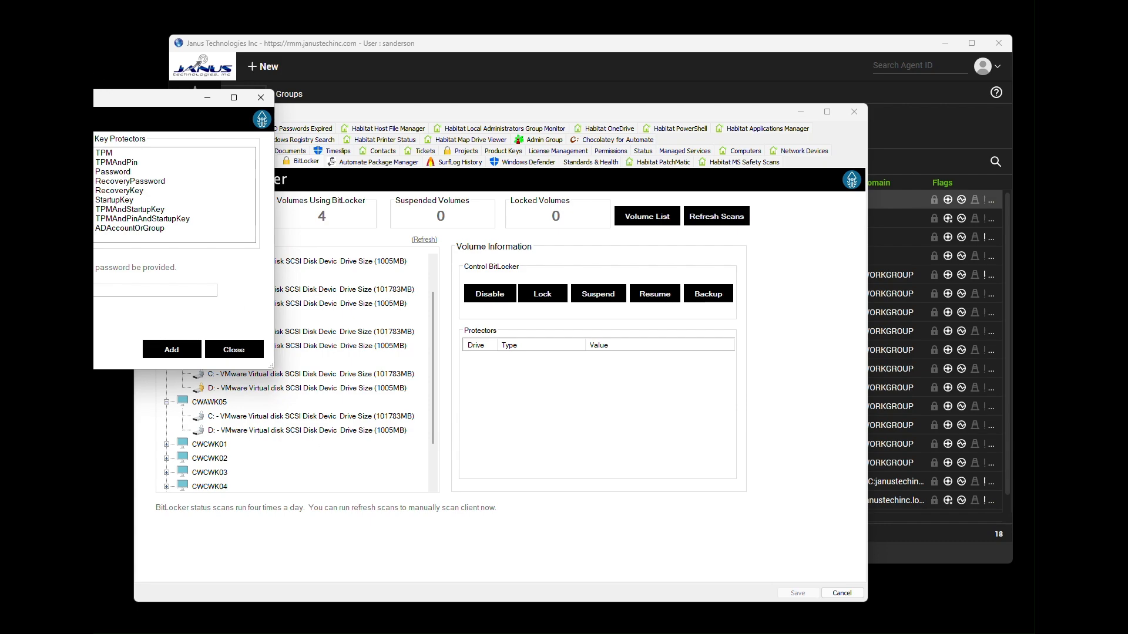
pyautogui.moveTo(99, 97); pyautogui.dragTo(469, 131)
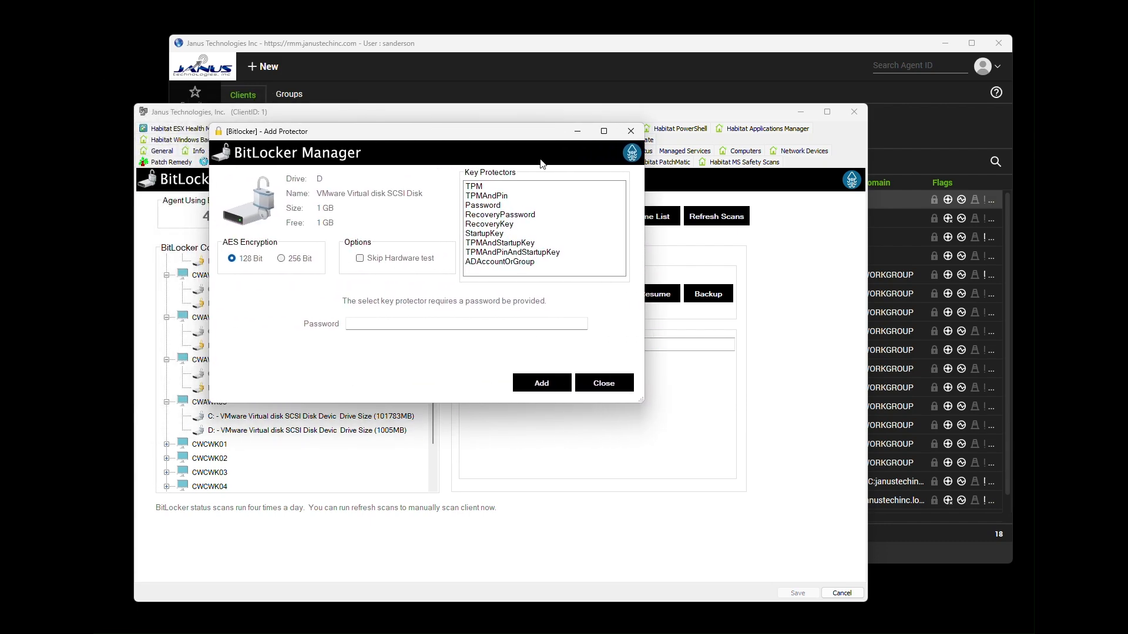
pyautogui.click(495, 206)
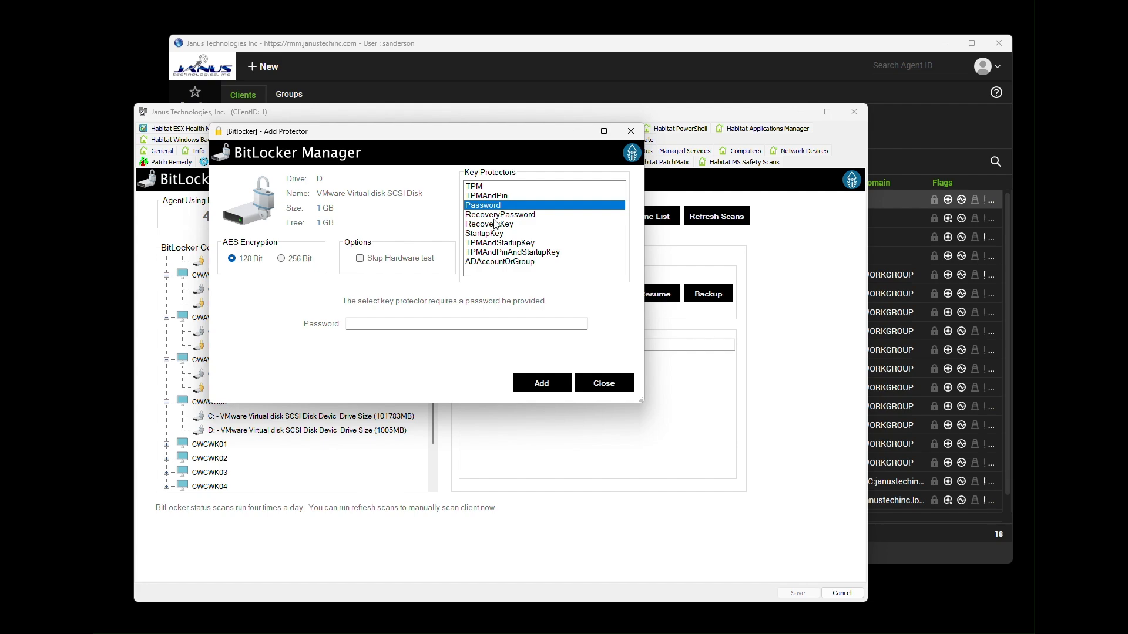
pyautogui.click(282, 260)
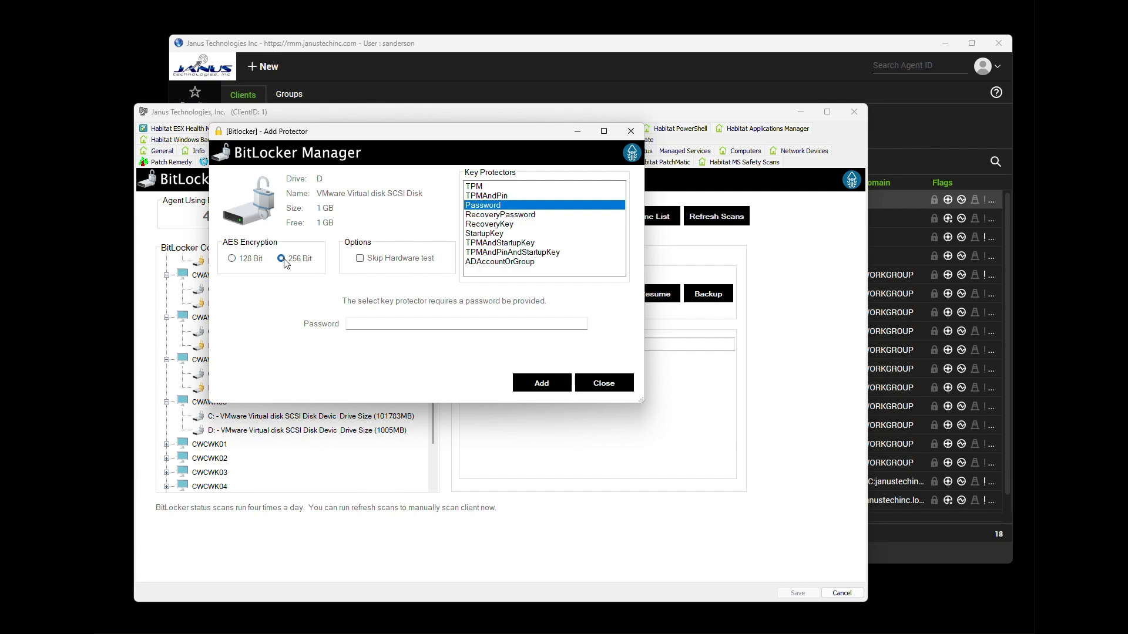
pyautogui.click(385, 324)
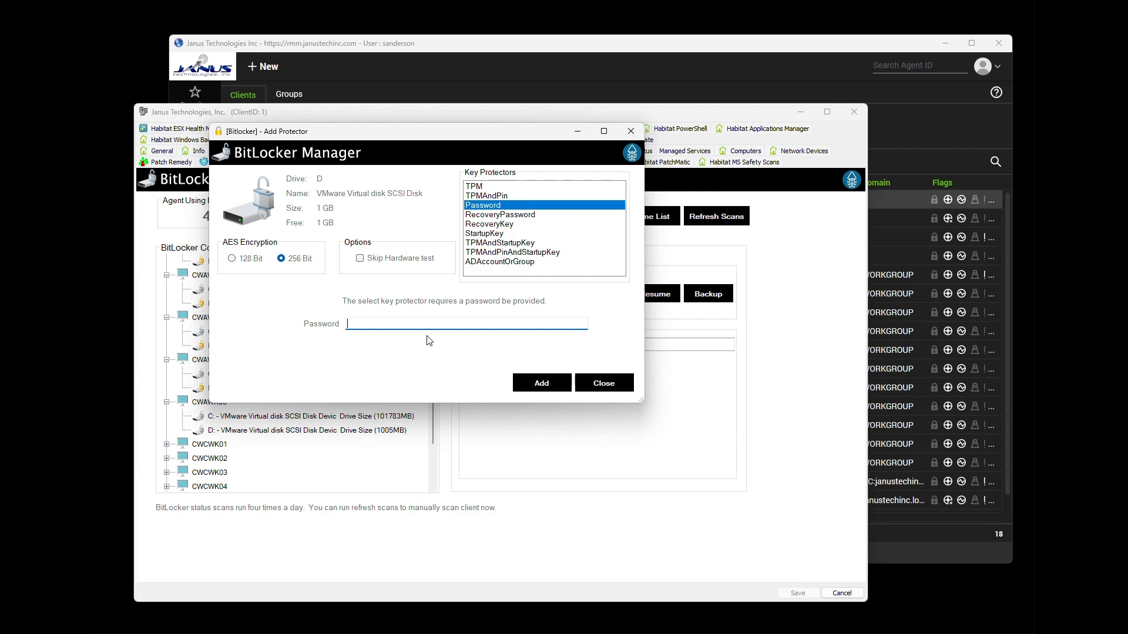
pyautogui.click(549, 390)
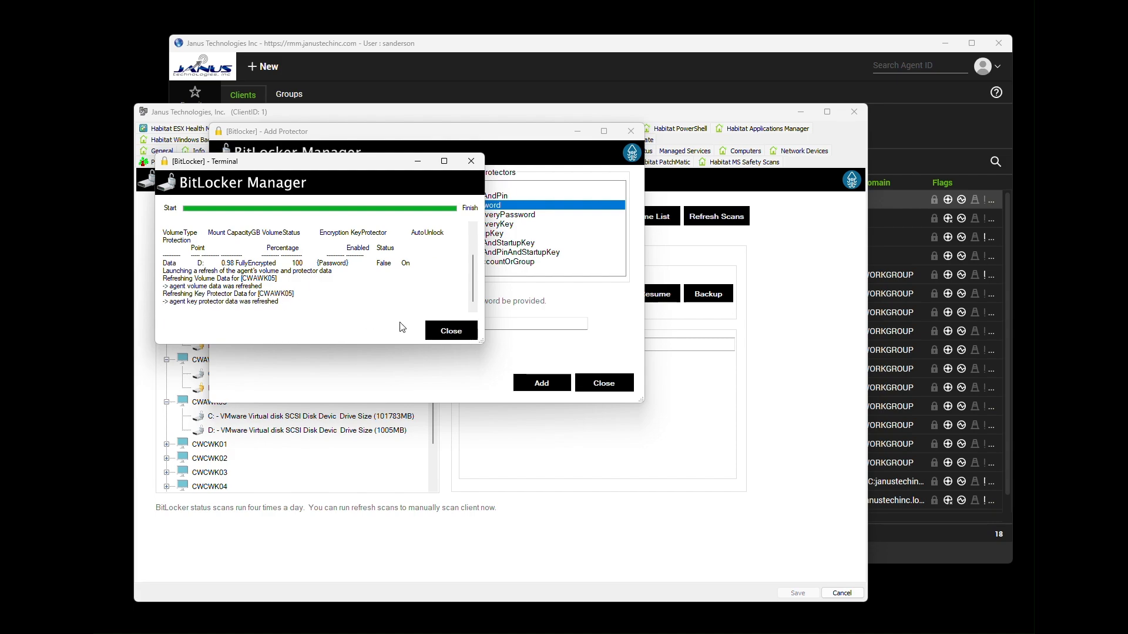
# Close the terminal once encryption of CWAWK05's D: drive finishes.
pyautogui.click(452, 332)
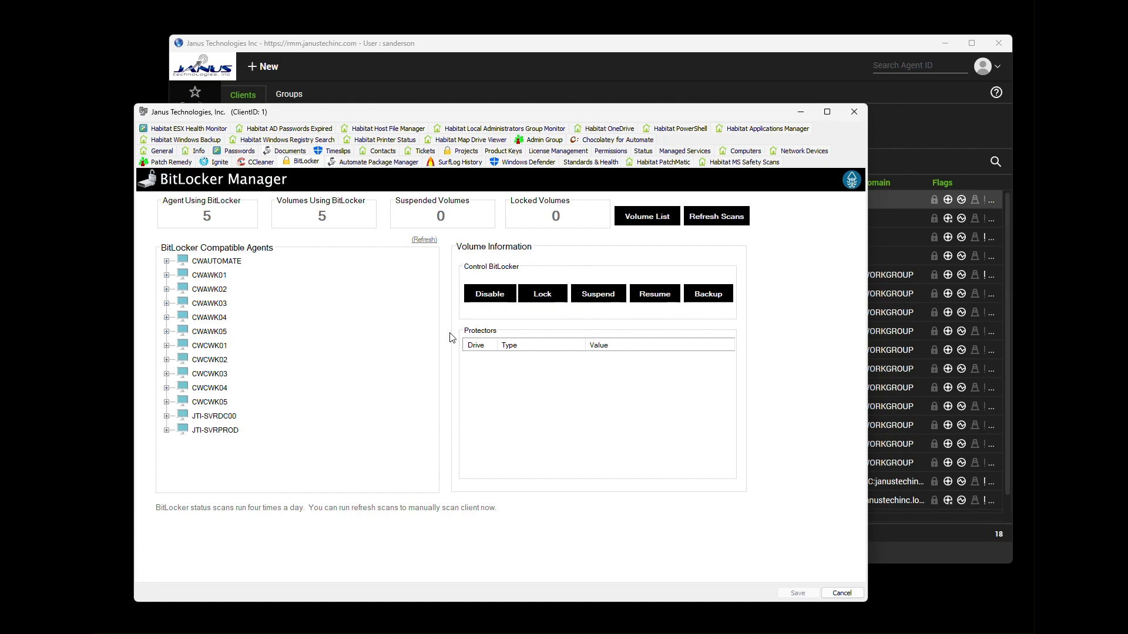
# Expand CWAWK05 and select its D: volume to confirm the Password protector is listed.
pyautogui.click(167, 332)
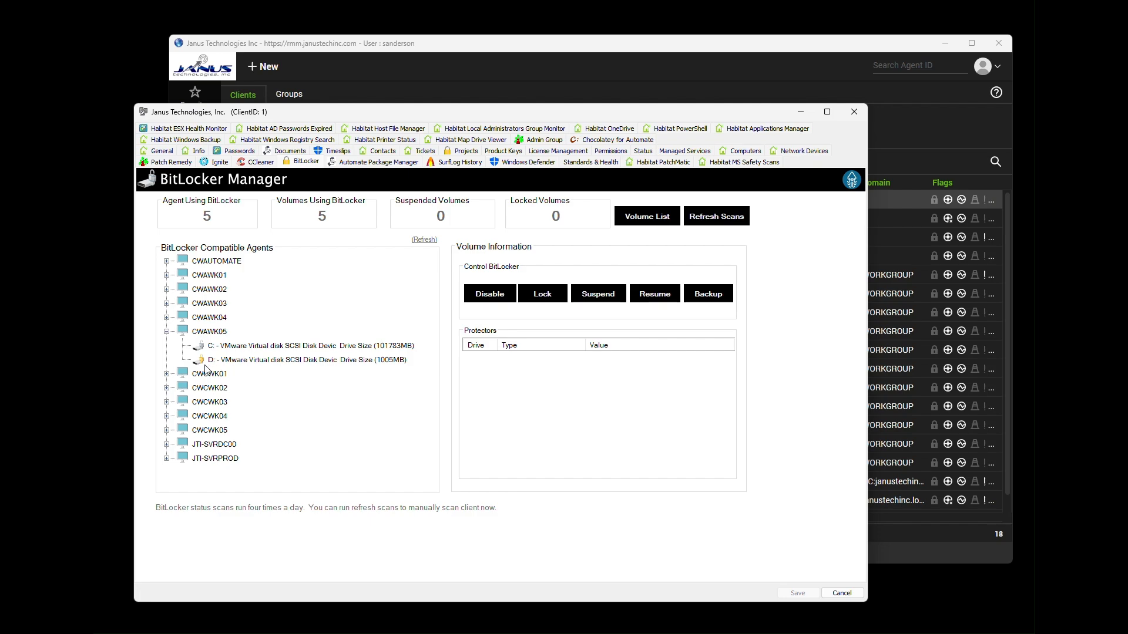
pyautogui.click(256, 360)
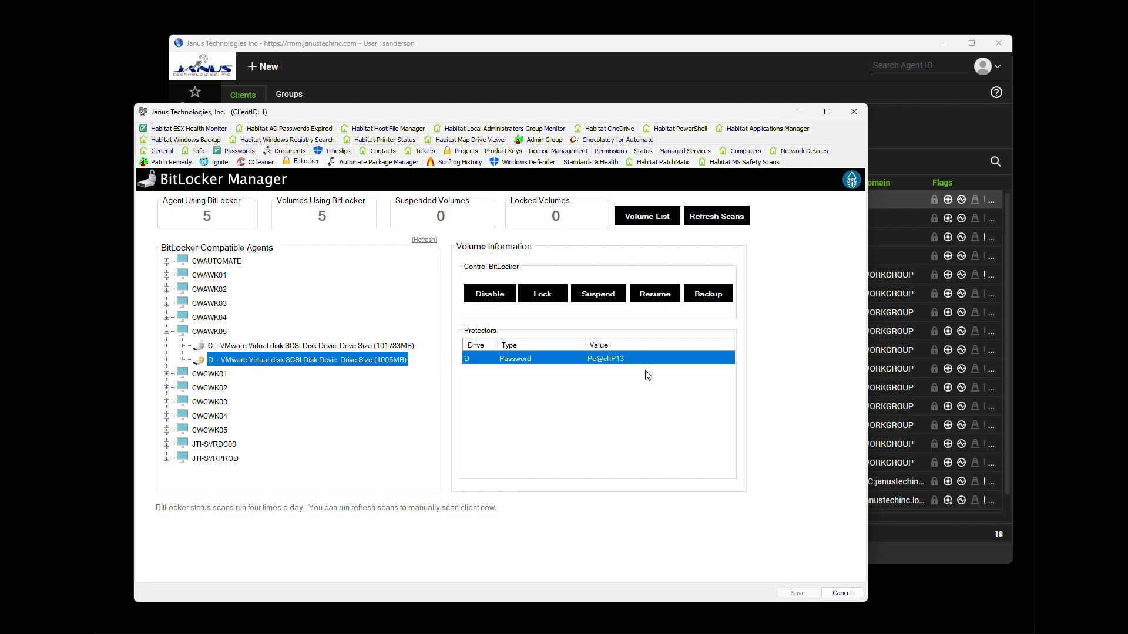
pyautogui.rightClick(312, 365)
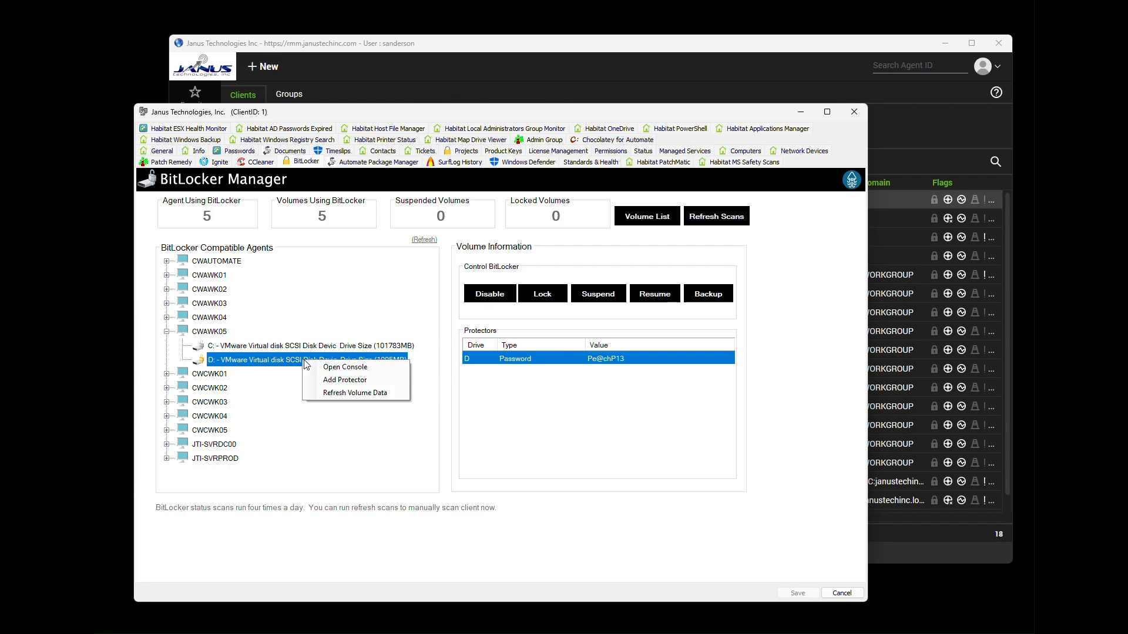
# Add a RecoveryPassword protector to CWAWK05's D: volume, closing the terminal when it finishes.
pyautogui.click(342, 381)
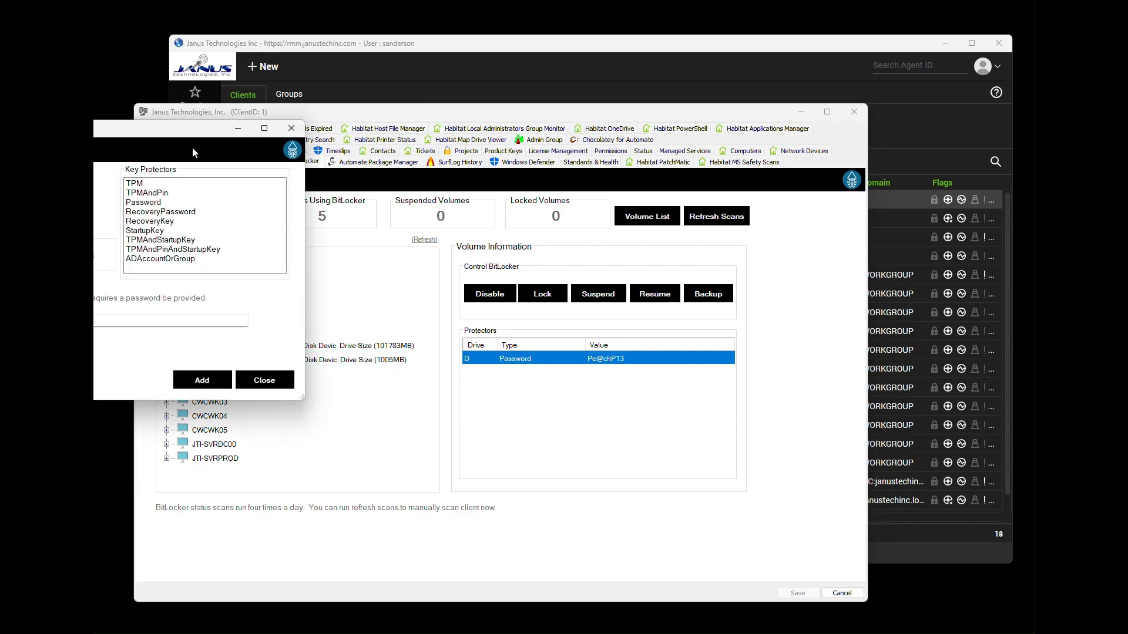
pyautogui.moveTo(118, 131); pyautogui.dragTo(464, 143)
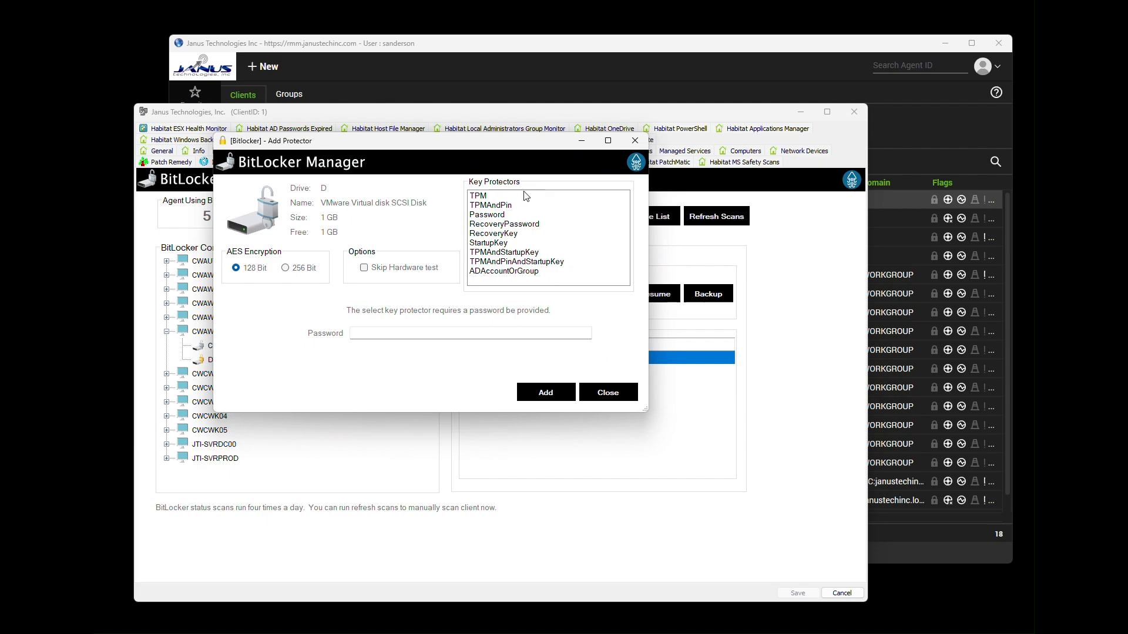
pyautogui.click(510, 226)
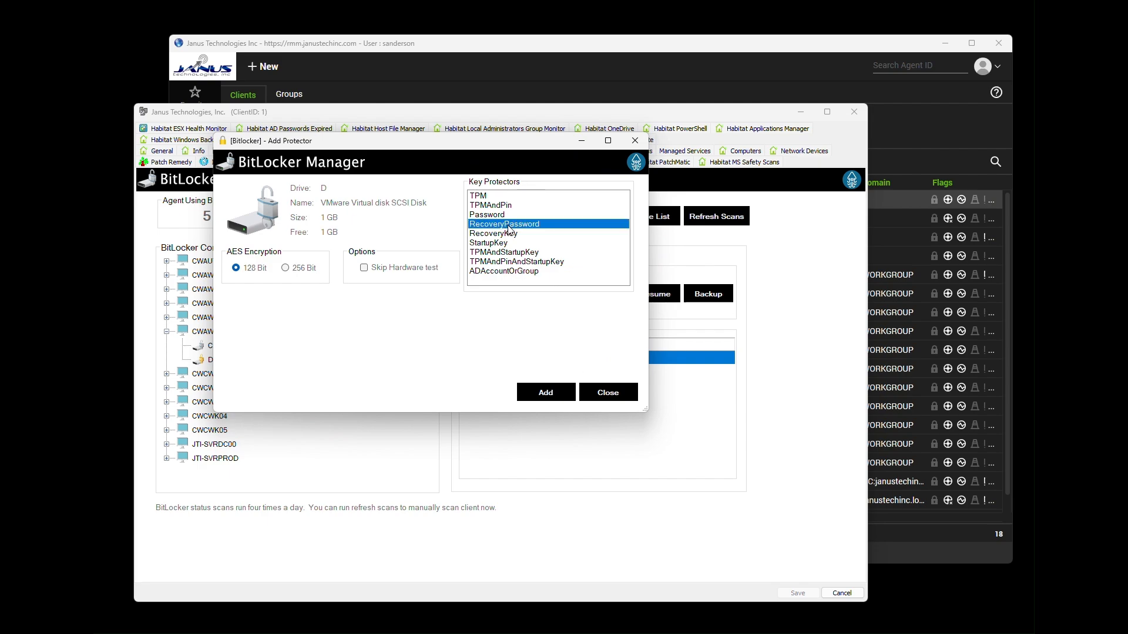
pyautogui.click(547, 398)
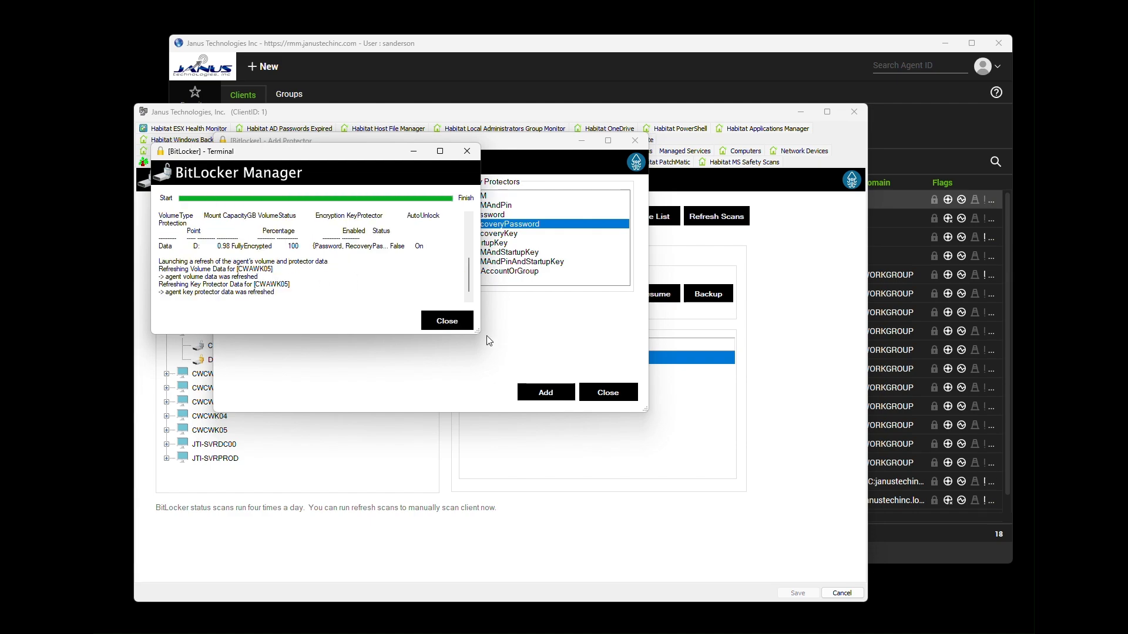
pyautogui.click(449, 327)
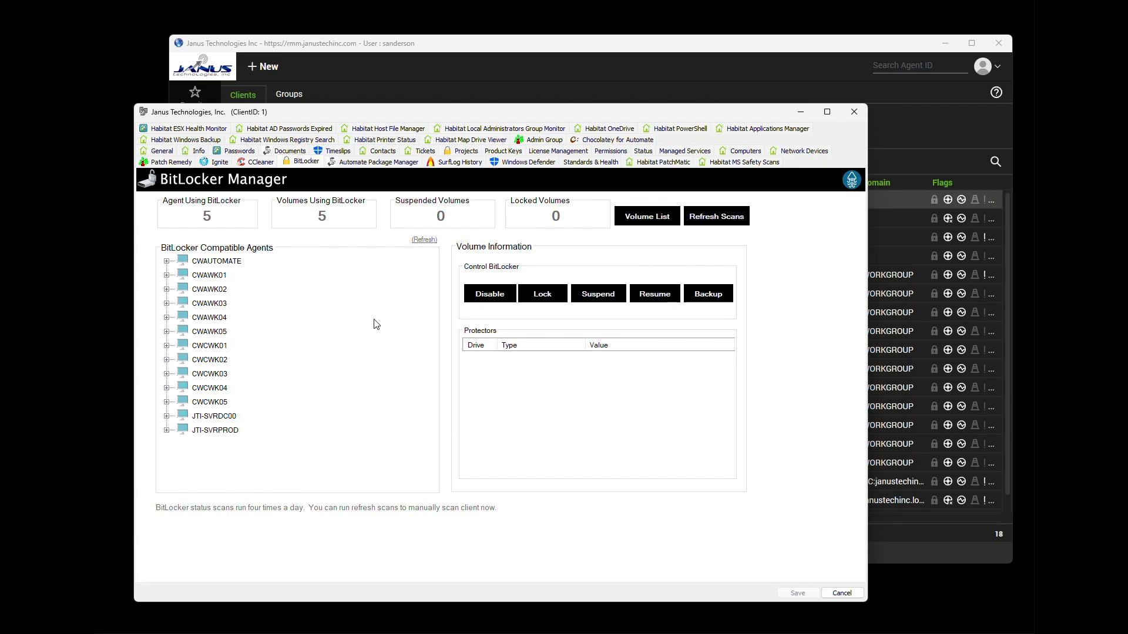
# Check CWAWK05's D: volume shows RecoveryPassword and Password protectors, then open the Volume List.
pyautogui.click(167, 332)
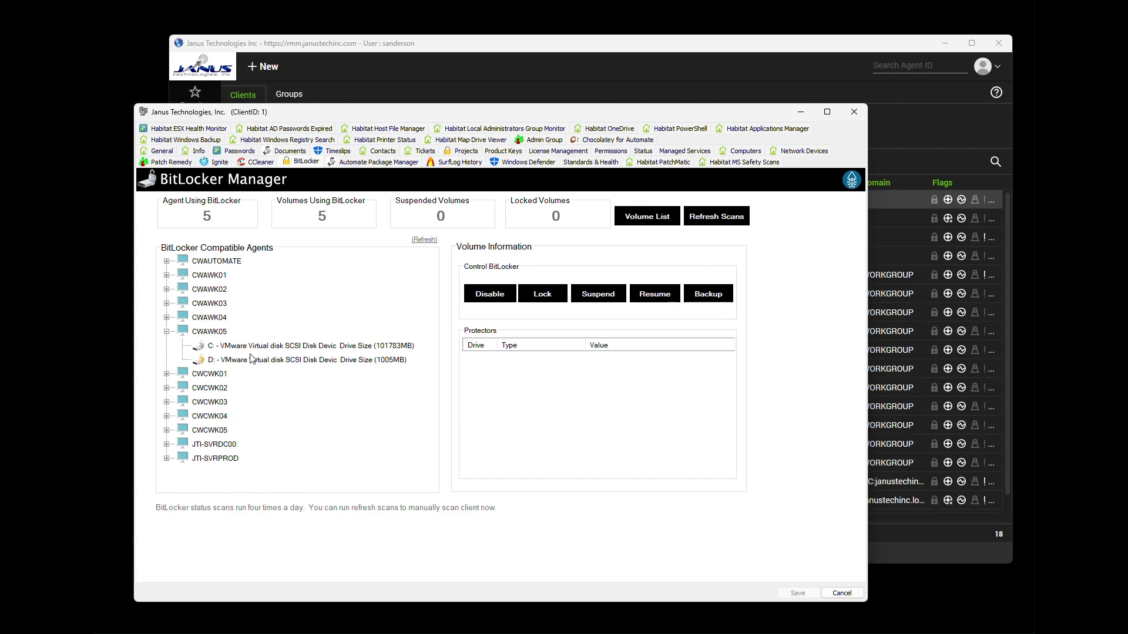
pyautogui.click(274, 364)
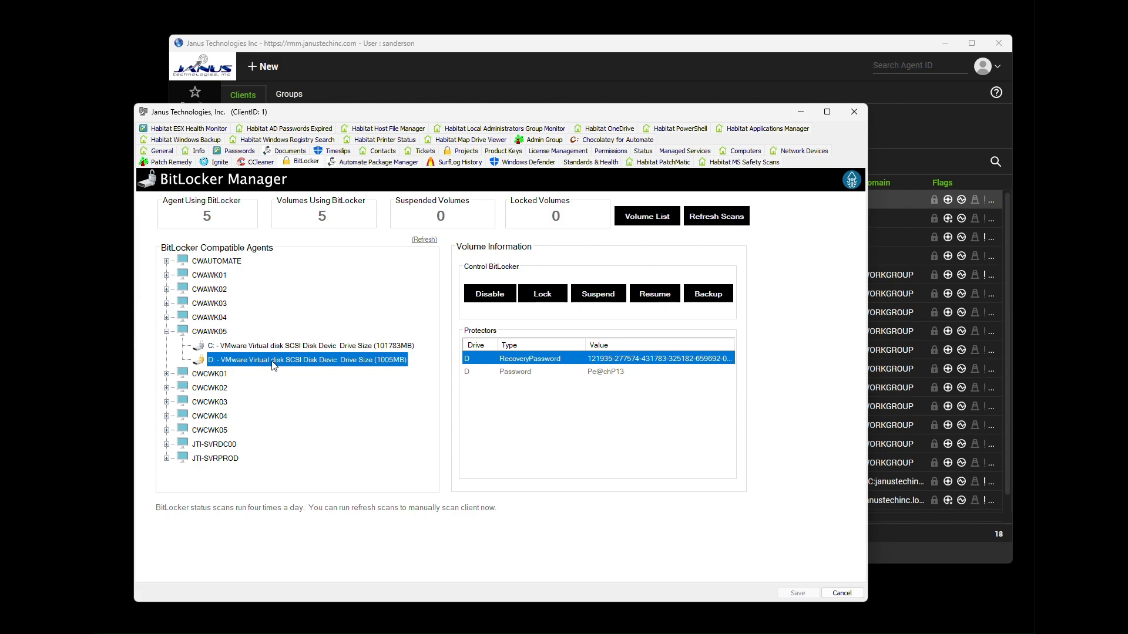
pyautogui.click(660, 216)
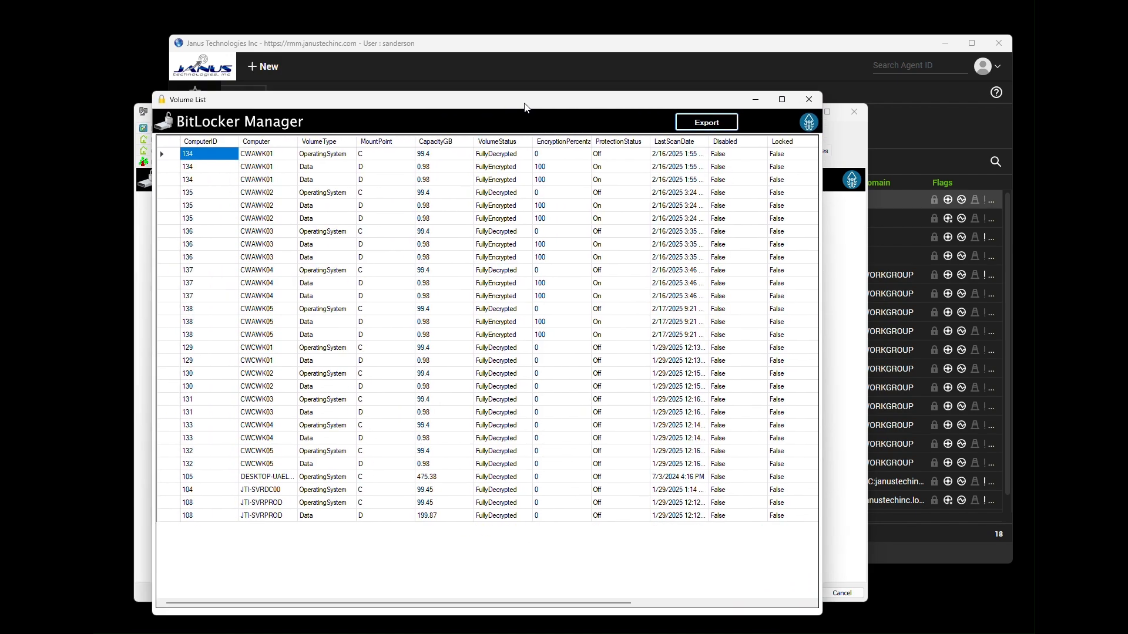
# Review the Volume List's protector columns, selecting CWAWK01's two D: rows, then close it.
pyautogui.moveTo(527, 108); pyautogui.dragTo(542, 76)
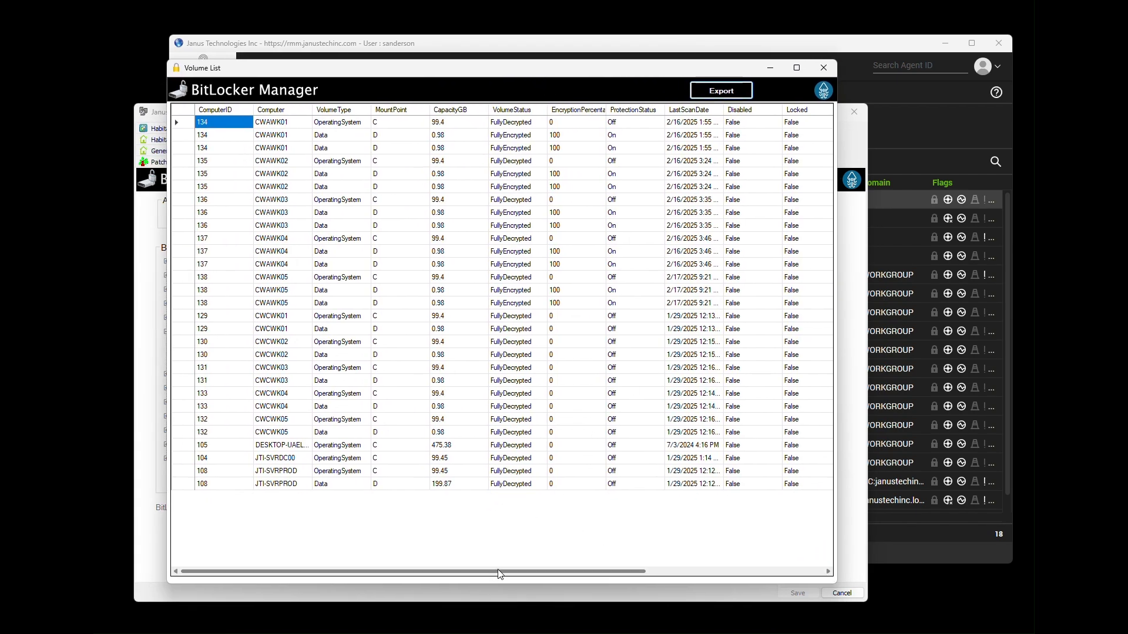
pyautogui.moveTo(500, 575); pyautogui.dragTo(703, 575)
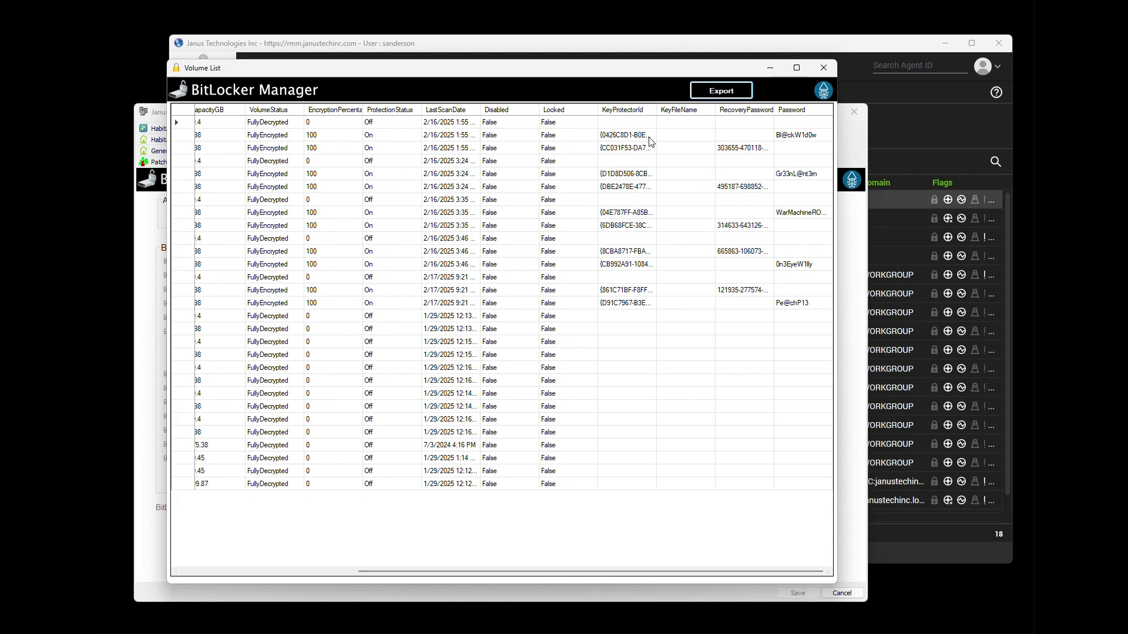
pyautogui.click(184, 136)
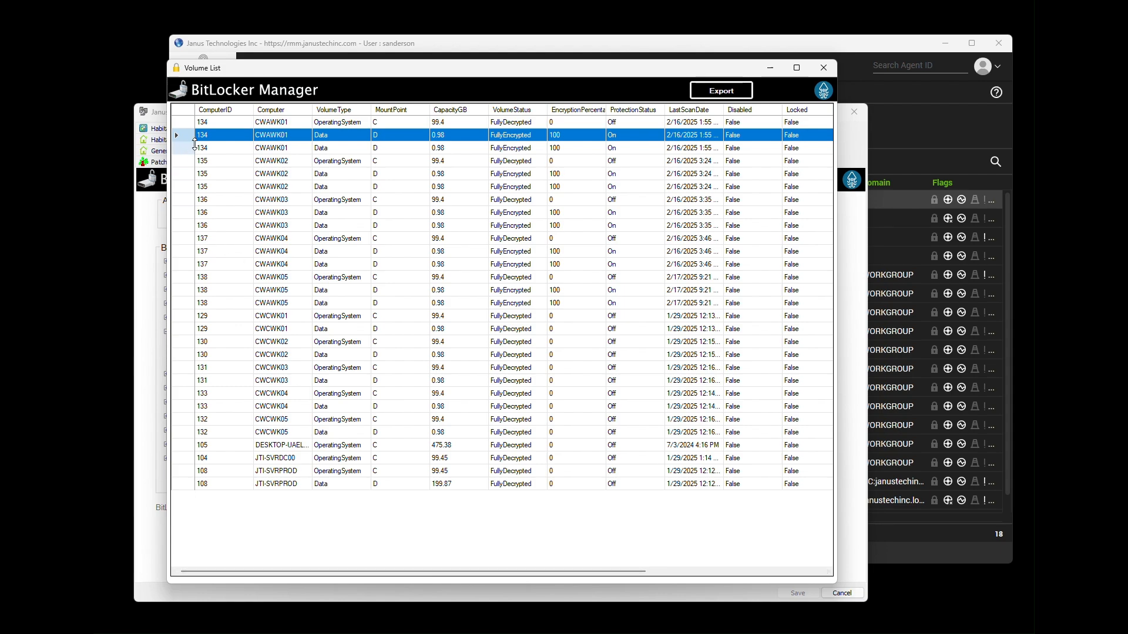
pyautogui.keyDown('shift'); pyautogui.click(176, 147); pyautogui.keyUp('shift')
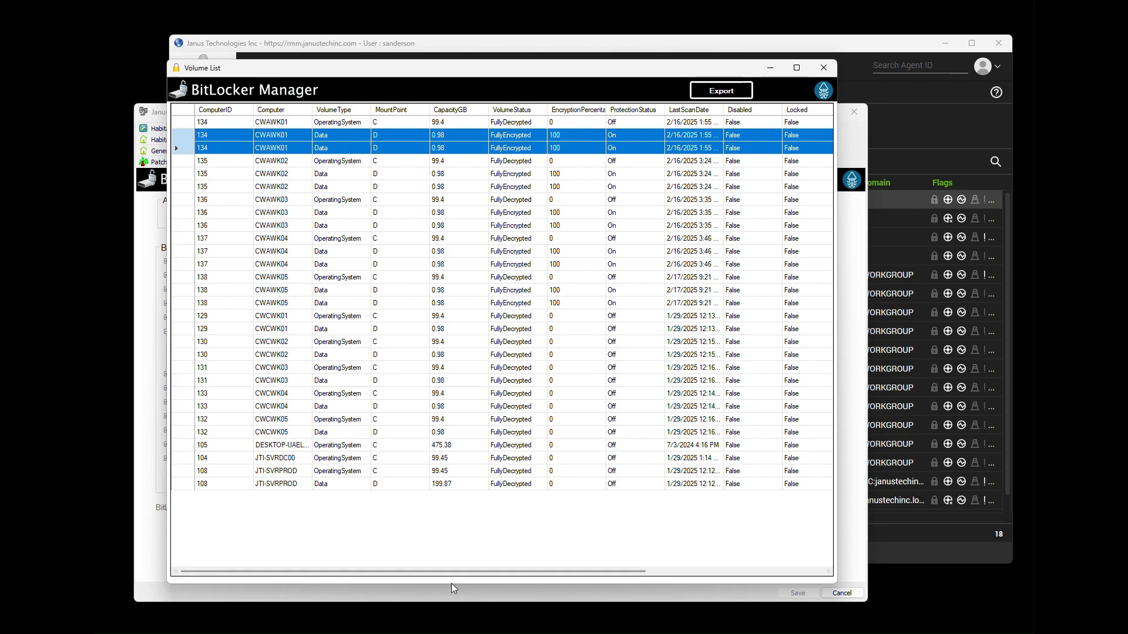
pyautogui.moveTo(460, 575); pyautogui.dragTo(650, 580)
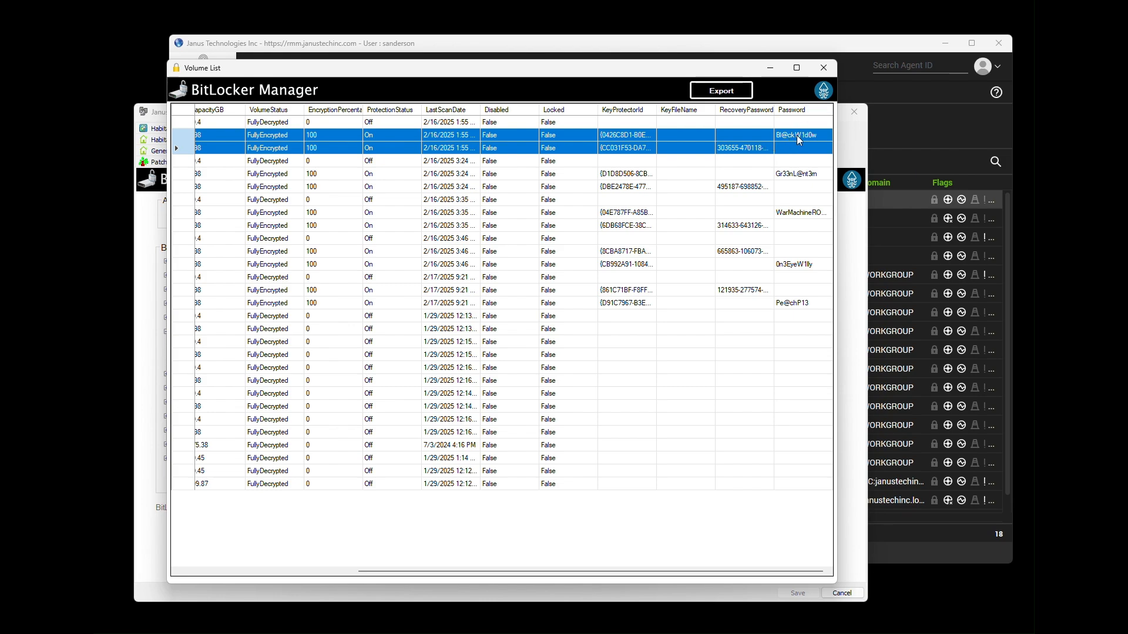
pyautogui.click(824, 69)
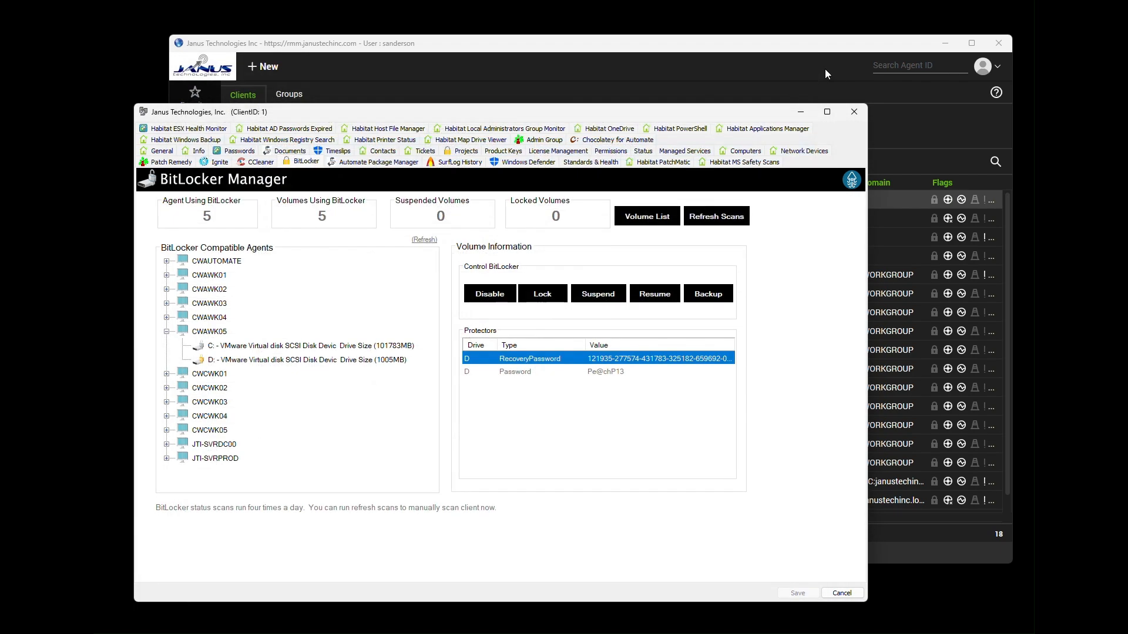